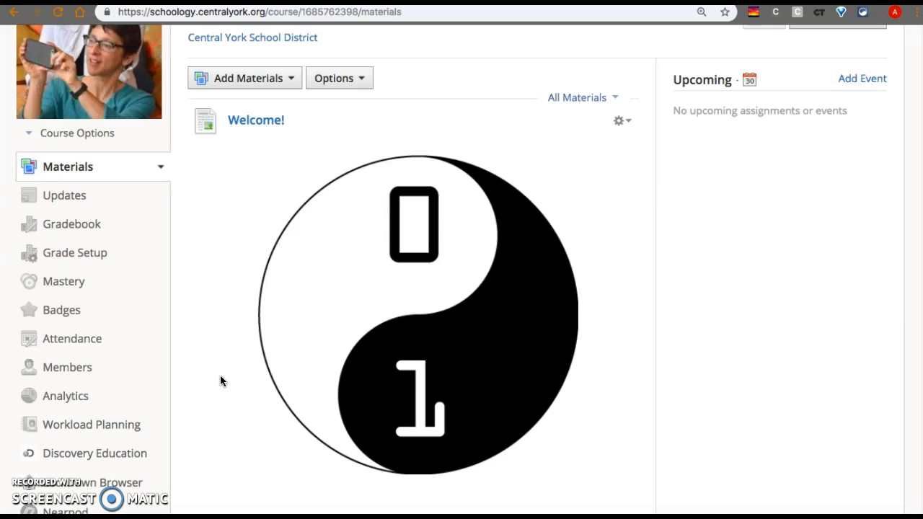
Open the High Frequency Words: Gr 2 assignment in the Wait folder inside the Learner folder
scroll(222, 381, "down", 6)
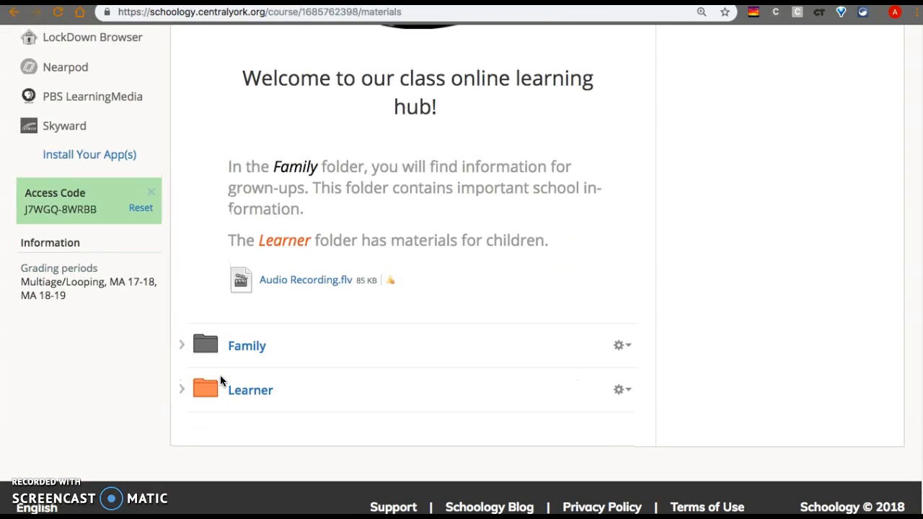
left_click(241, 393)
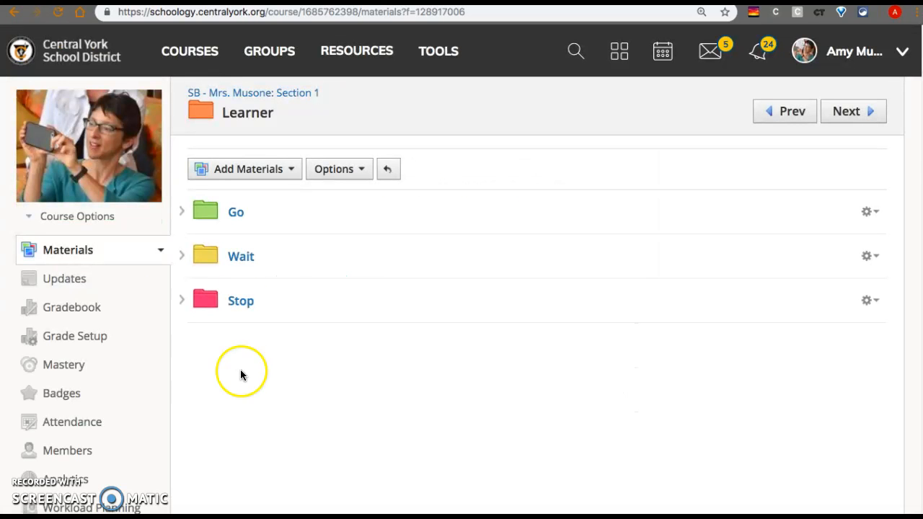
left_click(237, 258)
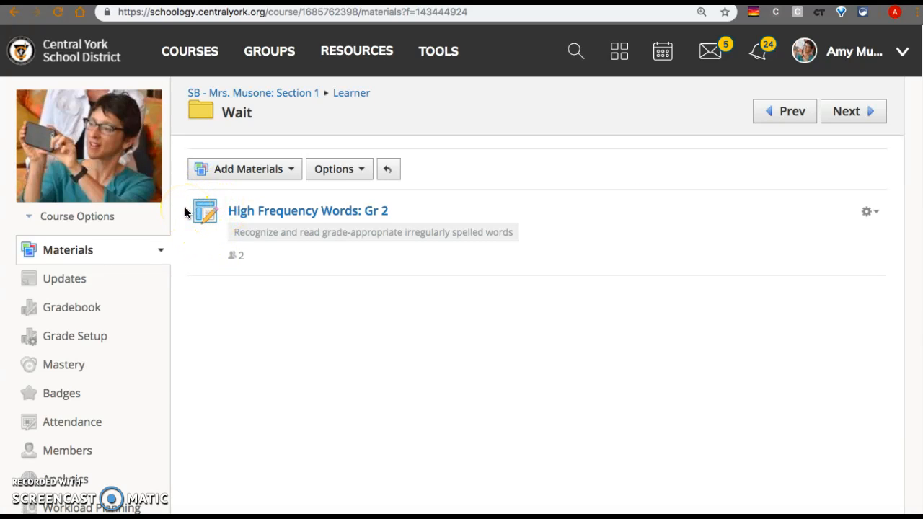
mouse_move(267, 235)
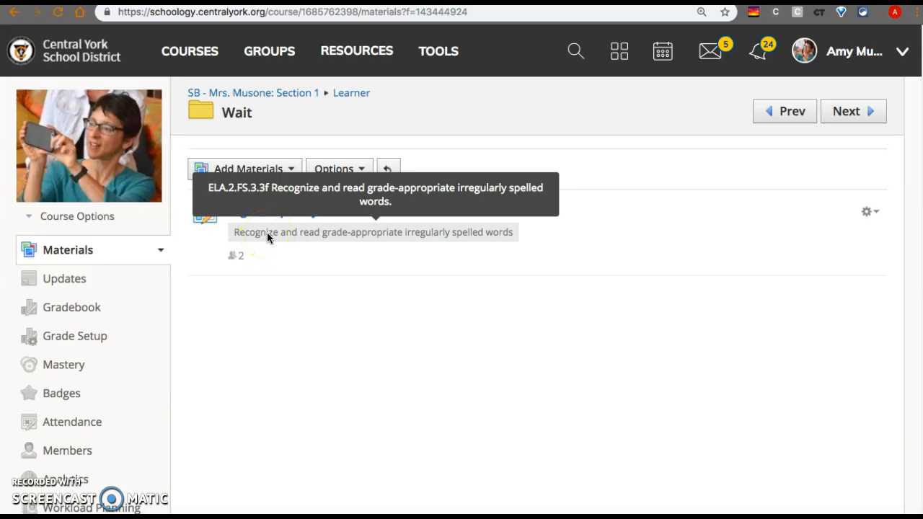
left_click(311, 211)
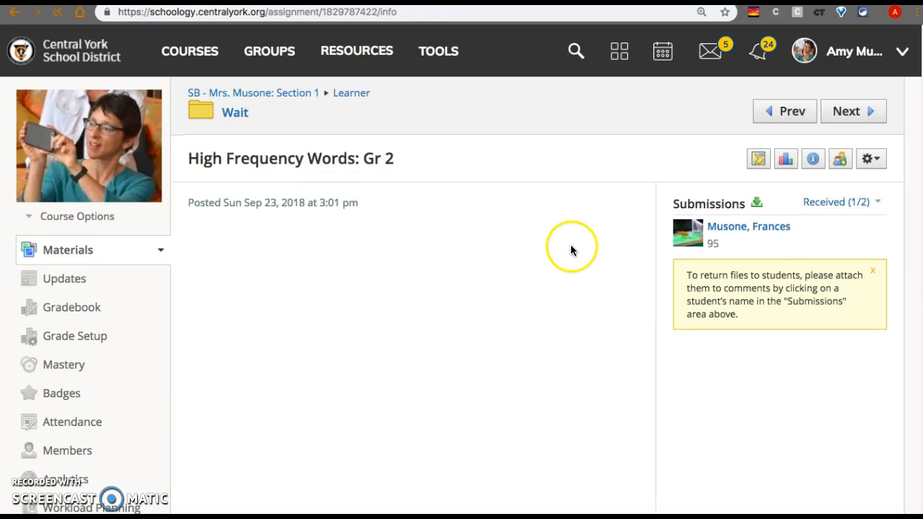
Open the student's received submission and review the highlighted word list in Revision 3
left_click(751, 230)
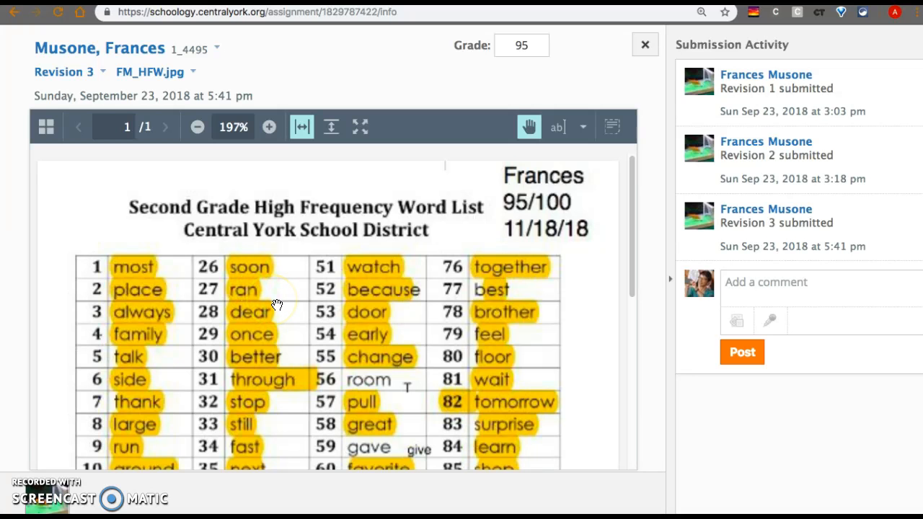
scroll(278, 317, "down", 5)
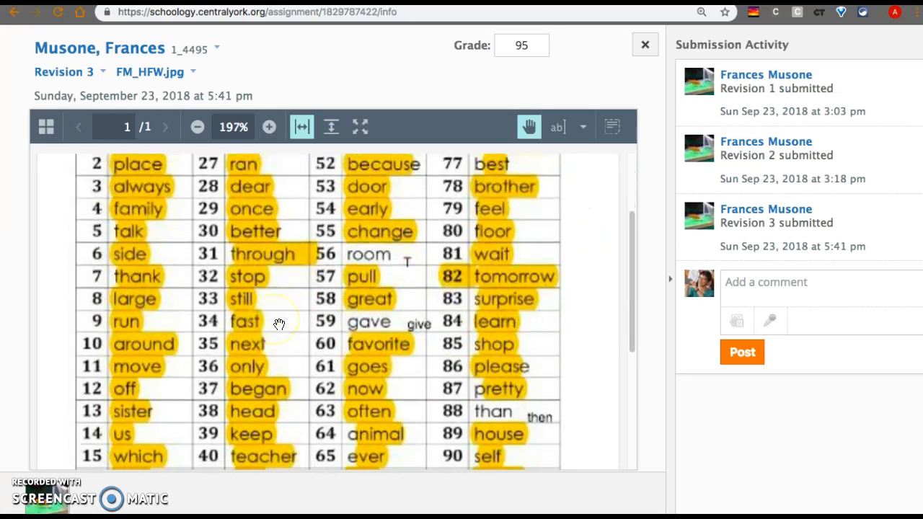
scroll(278, 325, "down", 2)
scroll(279, 325, "up", 8)
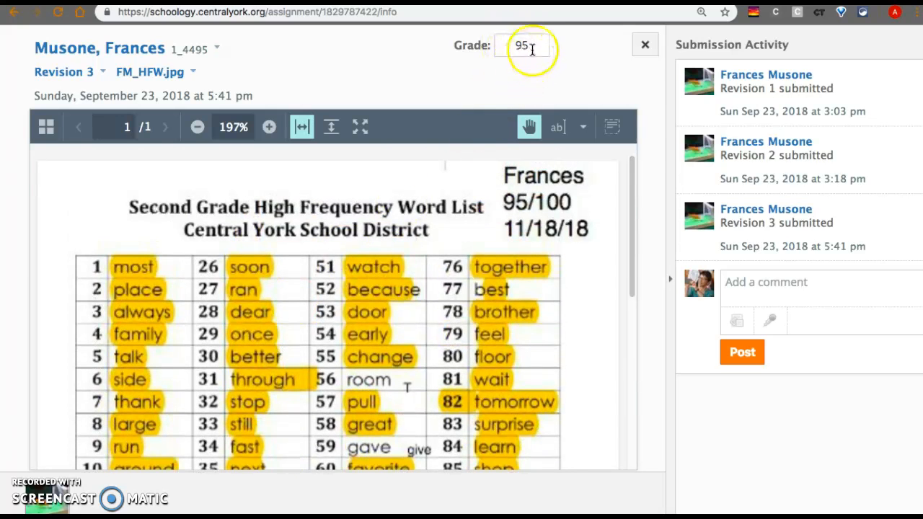
Switch the submission to Revision 2 and review its marked word list
left_click(103, 73)
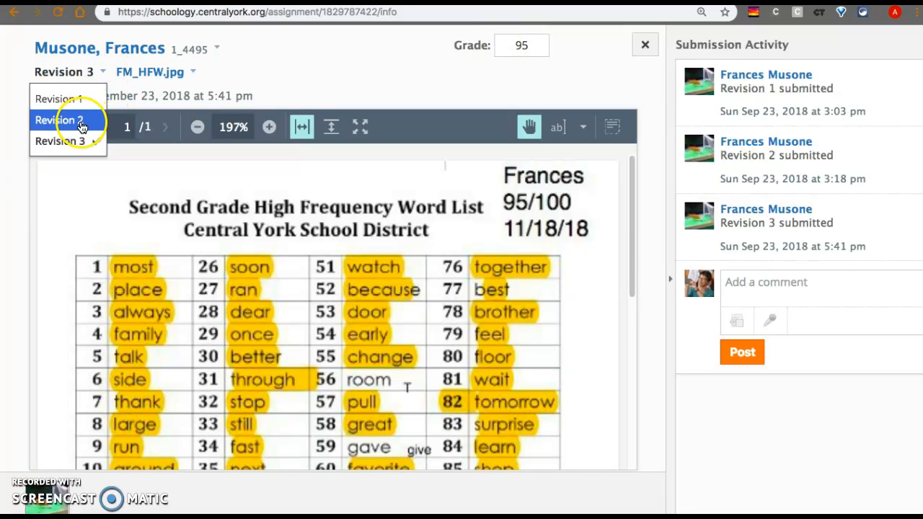
left_click(78, 120)
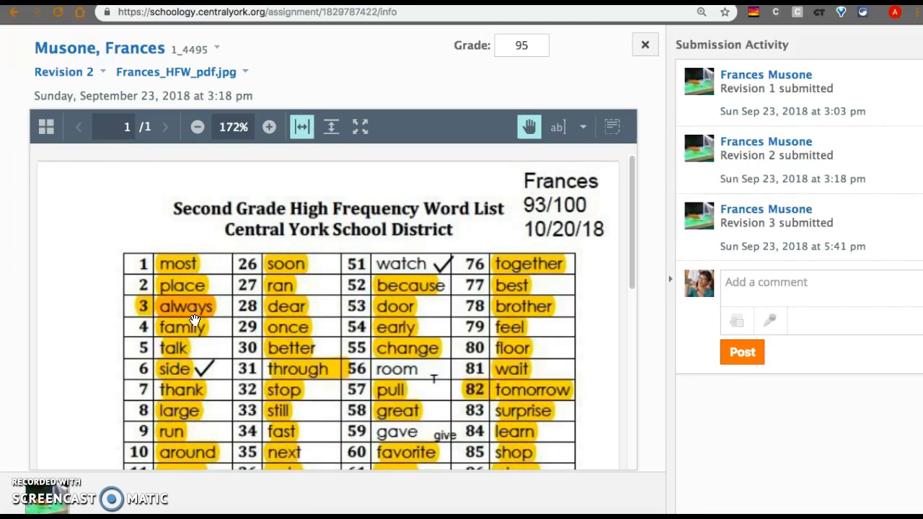
left_click(553, 291)
scroll(516, 324, "down", 5)
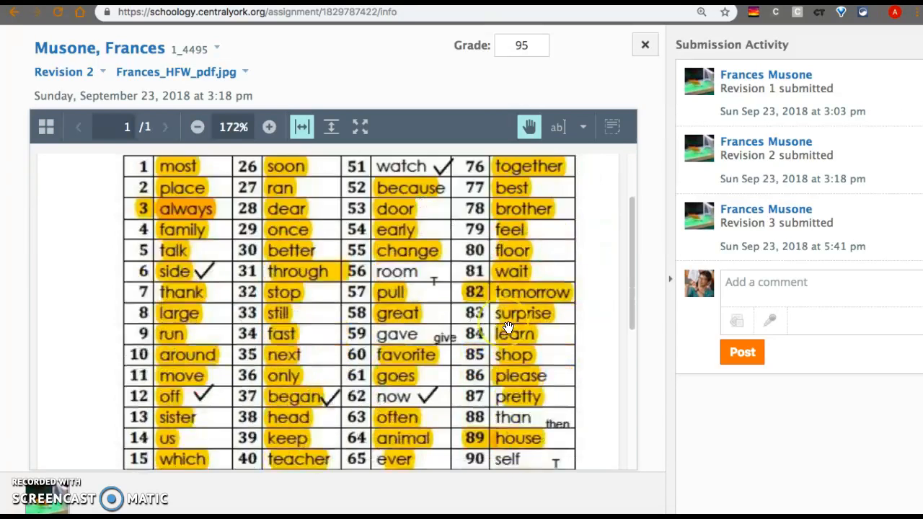
View the comment stored with the submission's grade, leaving the grade editor without submitting changes
left_click(529, 54)
left_click(541, 48)
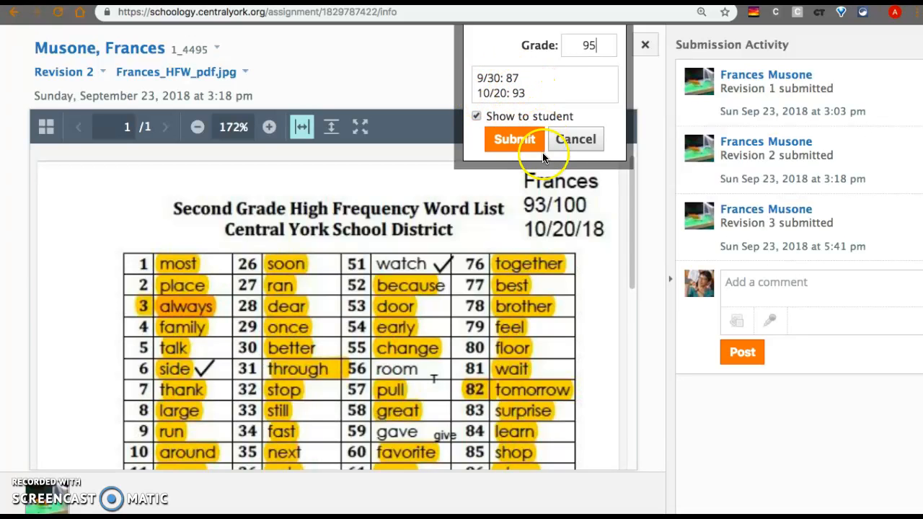
left_click(577, 141)
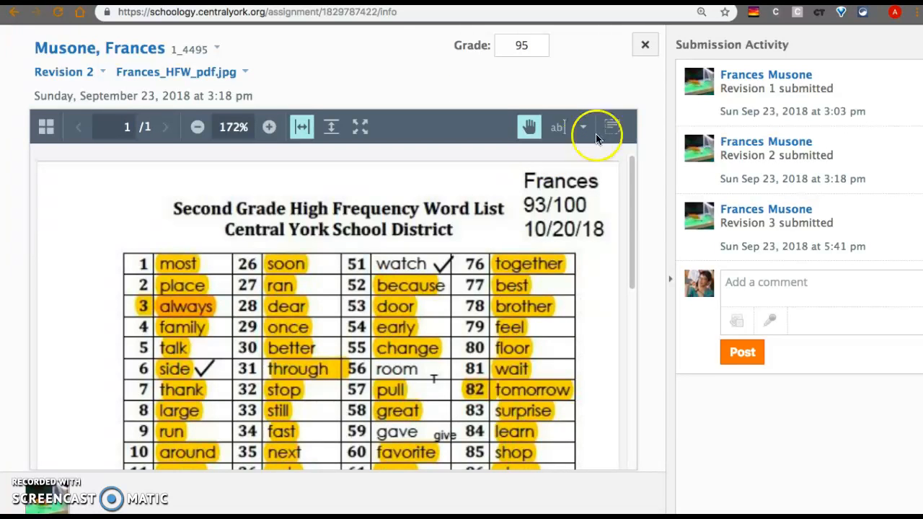
Close the submission and filter the assignment's submissions to Not submitted
left_click(646, 45)
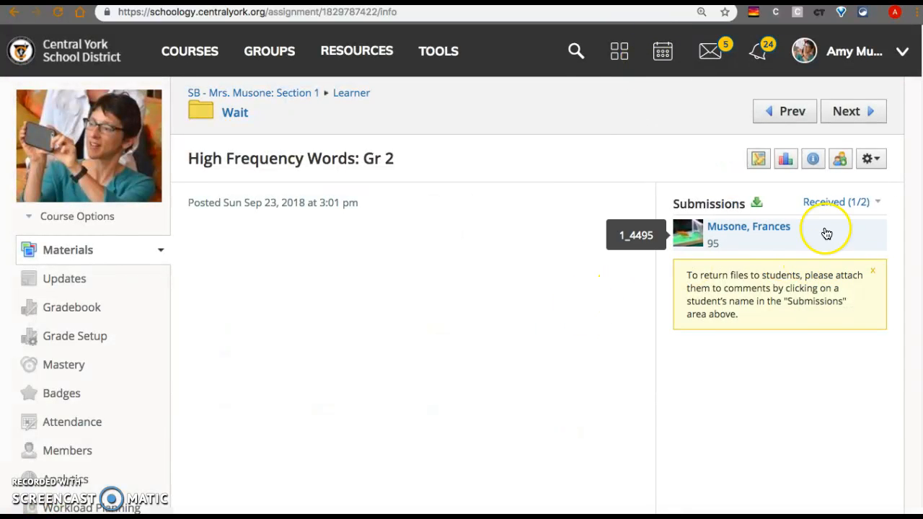
left_click(878, 203)
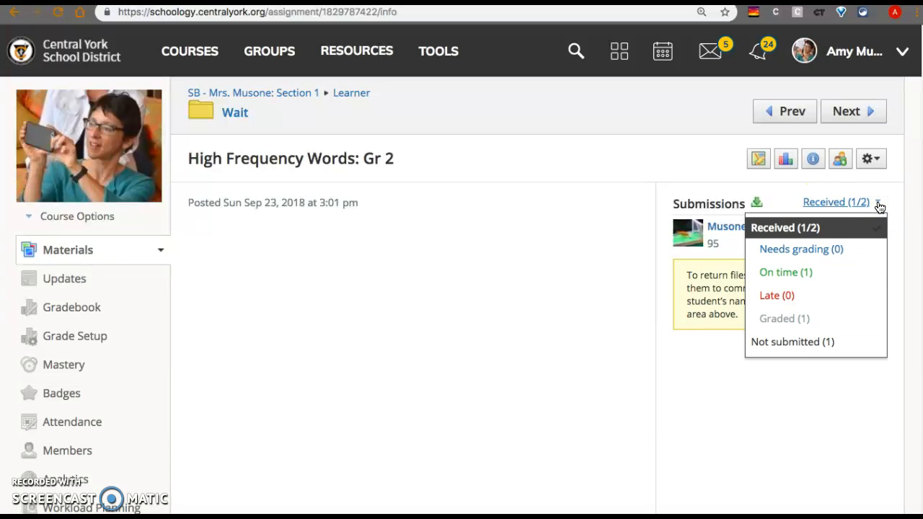
left_click(842, 342)
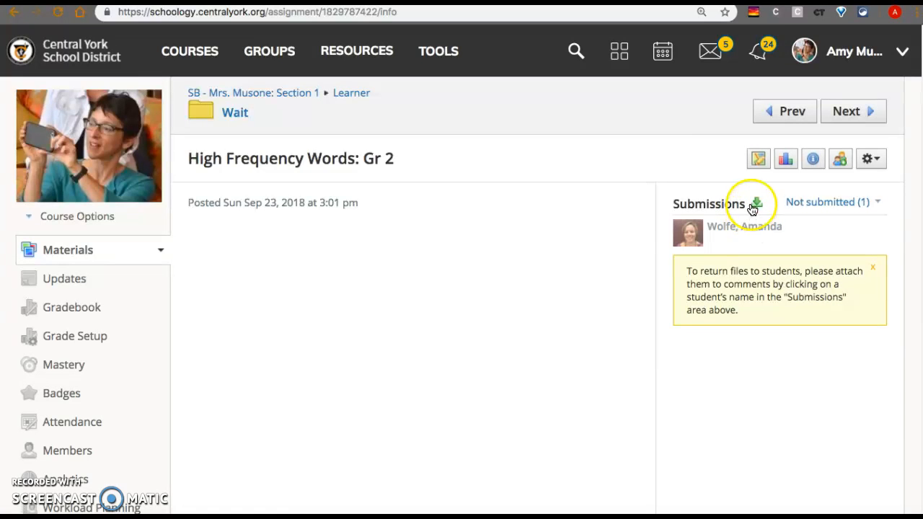
In the assignment's grade editor, make the second student's comment visible to that student and save the changes
left_click(758, 160)
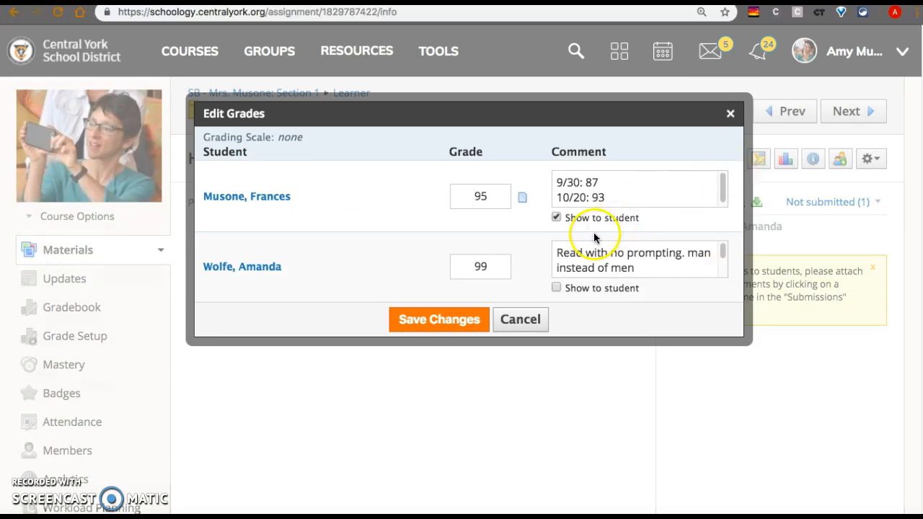
scroll(598, 243, "down", 1)
left_click_drag(471, 250, 492, 249)
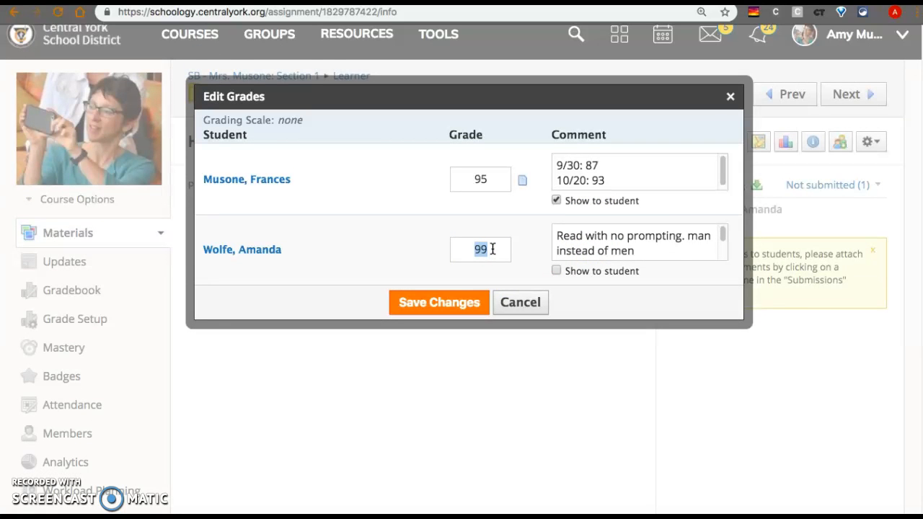
scroll(651, 238, "down", 1)
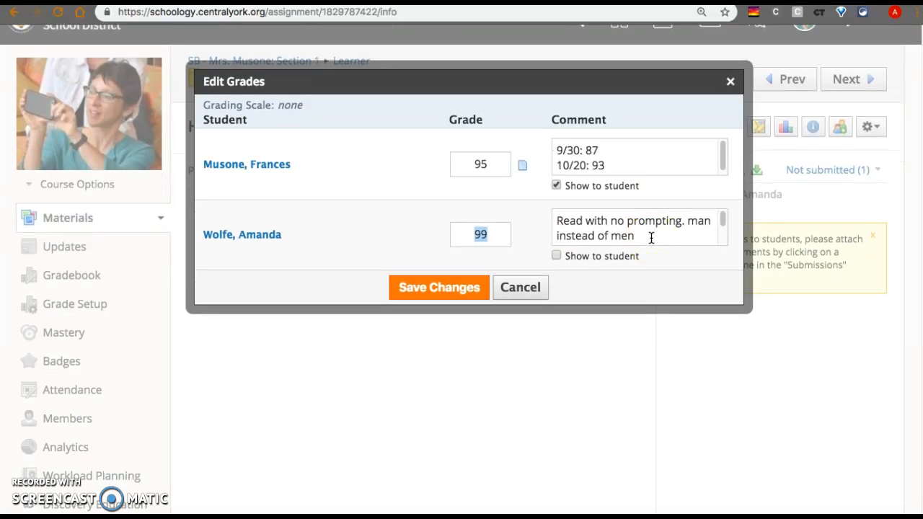
left_click(556, 256)
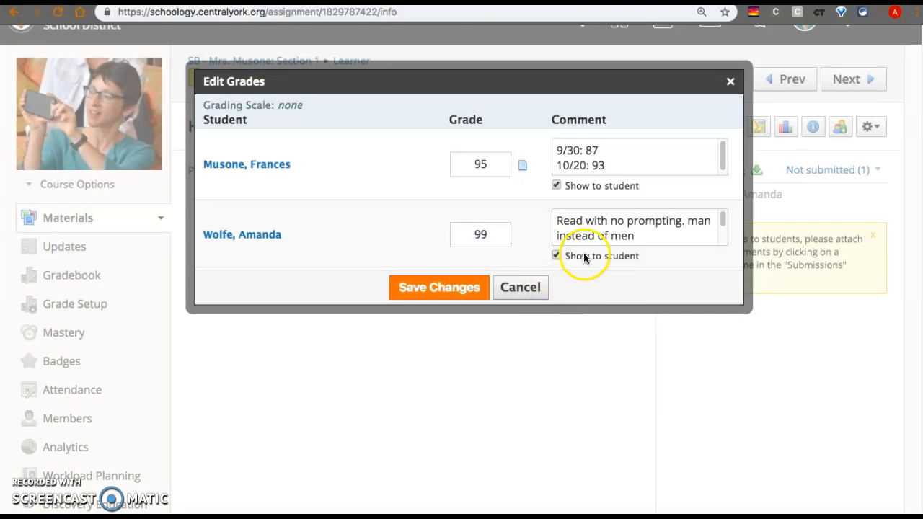
scroll(584, 257, "up", 1)
left_click(441, 291)
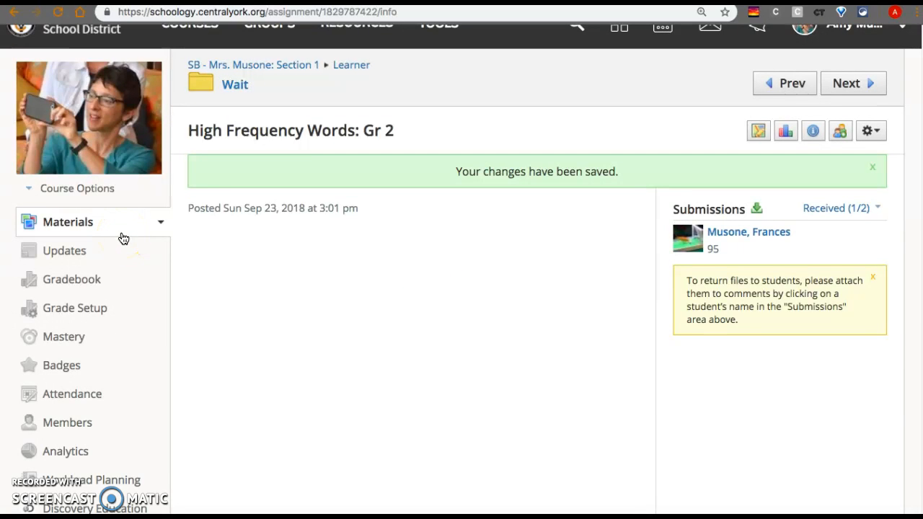
Open the course gradebook and bring up the High Frequency Words column
left_click(84, 285)
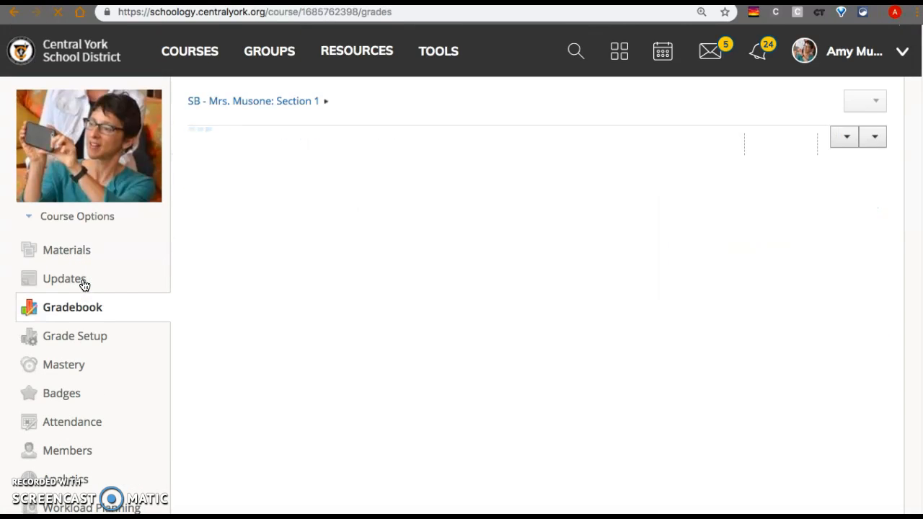
left_click(305, 369)
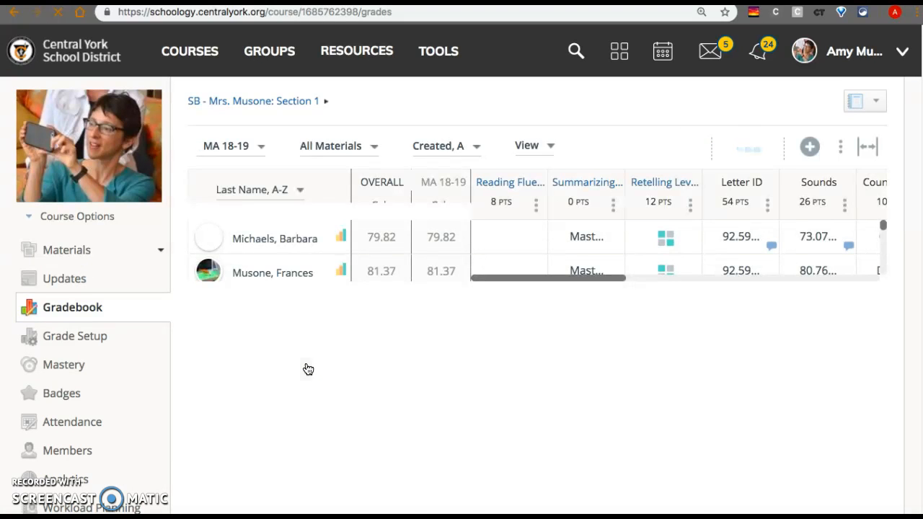
left_click(375, 374)
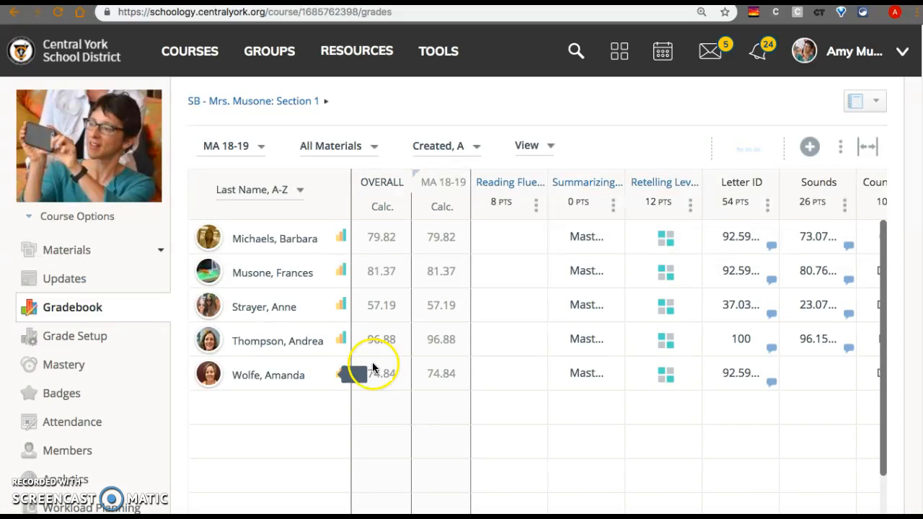
scroll(514, 401, "right", 3)
scroll(514, 401, "right", 4)
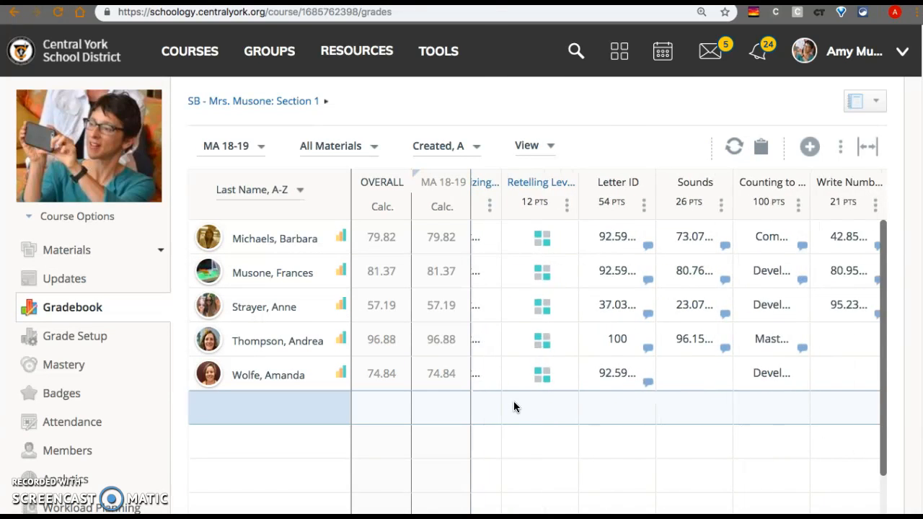
left_click(621, 393)
scroll(621, 393, "right", 2)
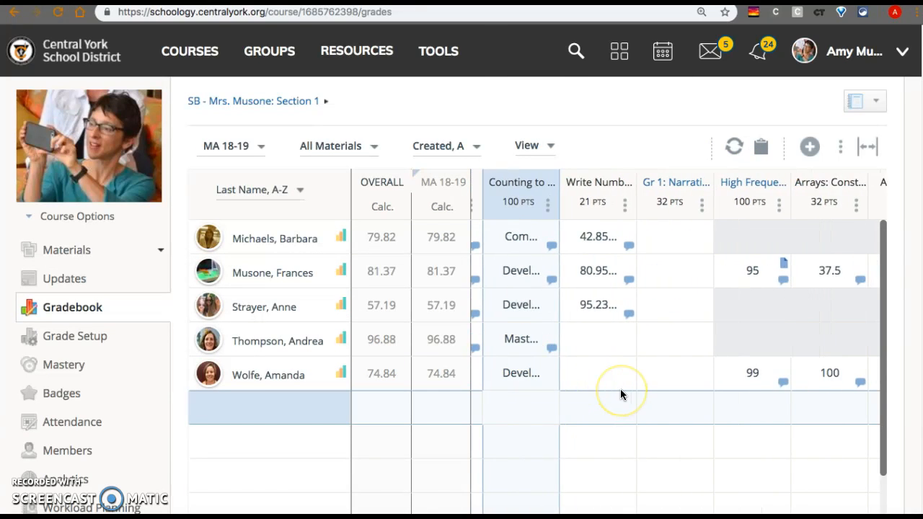
scroll(621, 393, "right", 3)
scroll(620, 395, "right", 2)
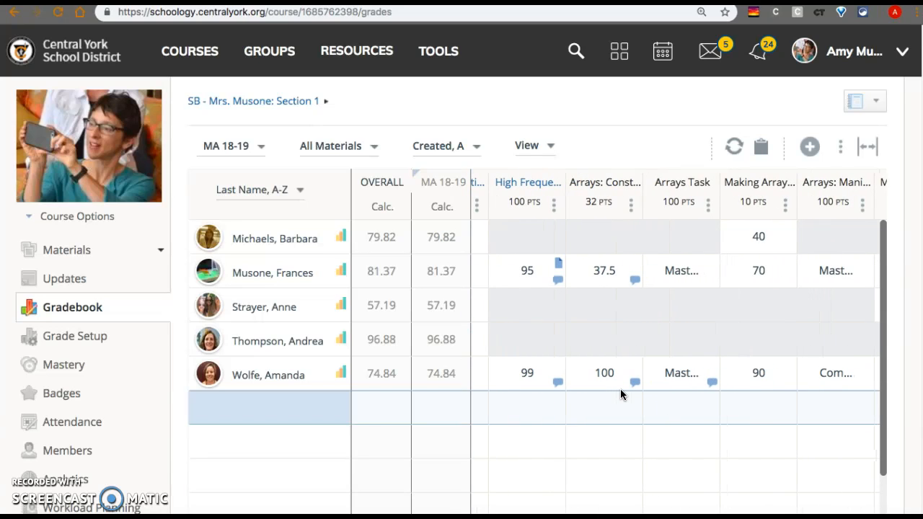
Look through the gradebook's material category filters and its date sorting options without changing them
left_click(370, 148)
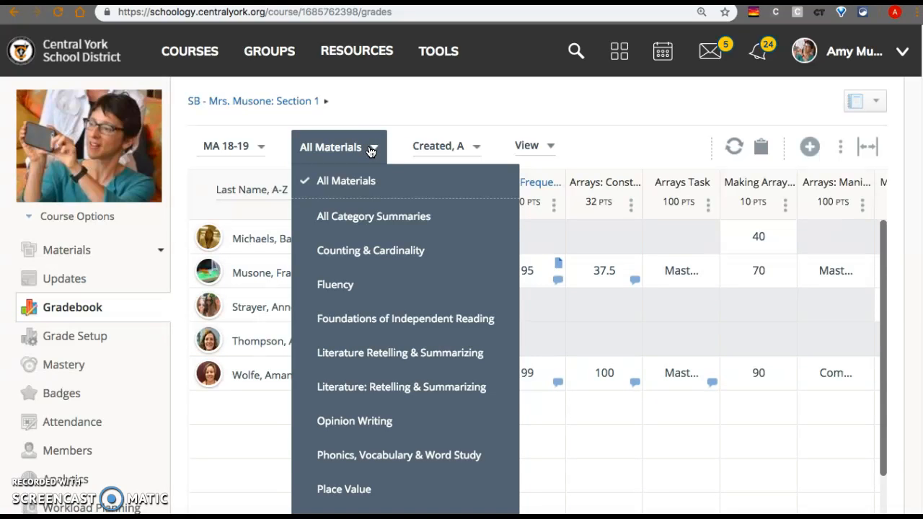
left_click(477, 149)
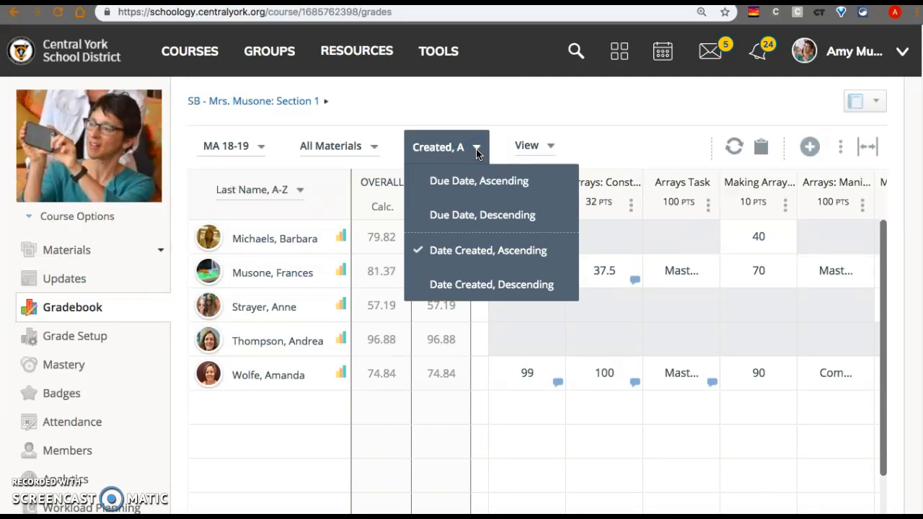
left_click(476, 149)
Open the High Frequency Words: Gr 2 assignment page from its gradebook column
left_click(544, 187)
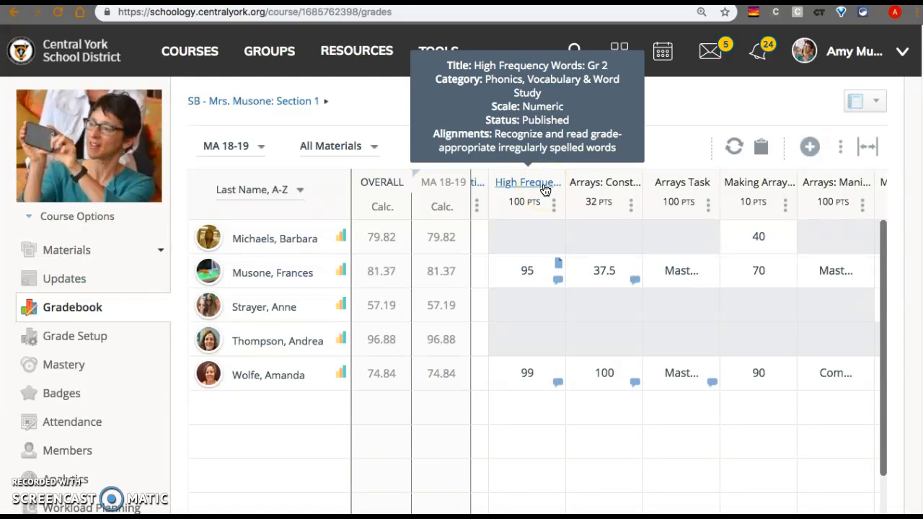
left_click(545, 189)
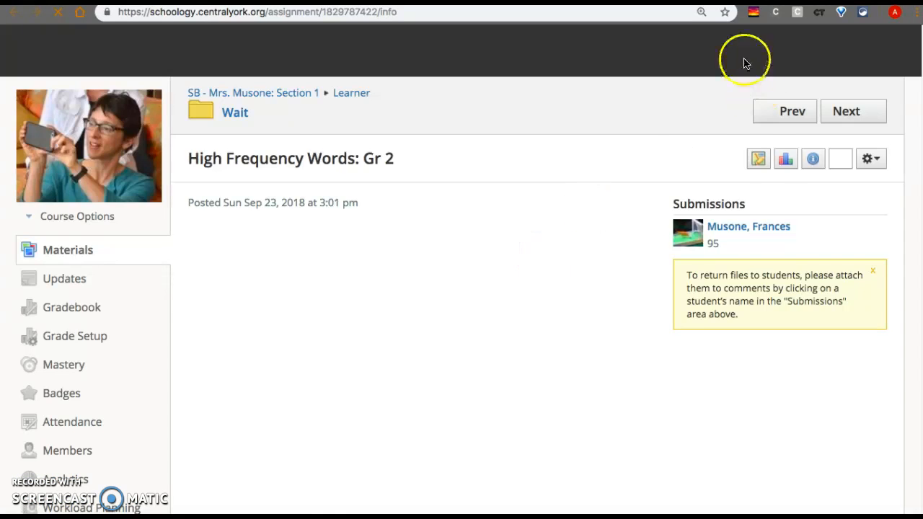
In the gradebook, open the submission and the comment attached to the second listed student's High Frequency Words grade
left_click(520, 281)
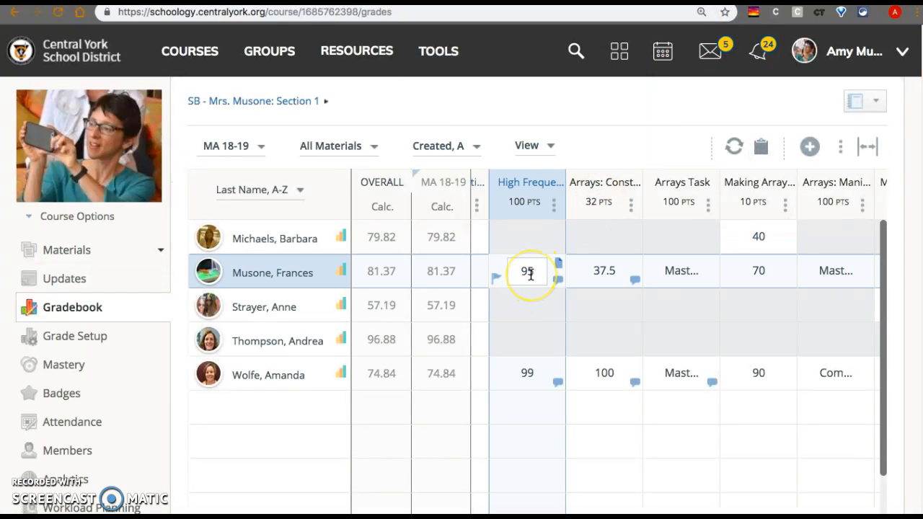
left_click(558, 268)
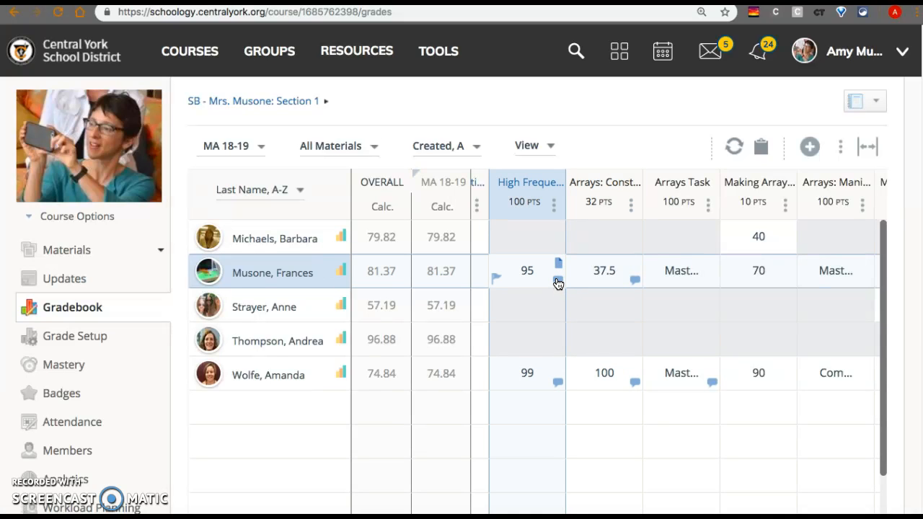
left_click(559, 281)
left_click(558, 282)
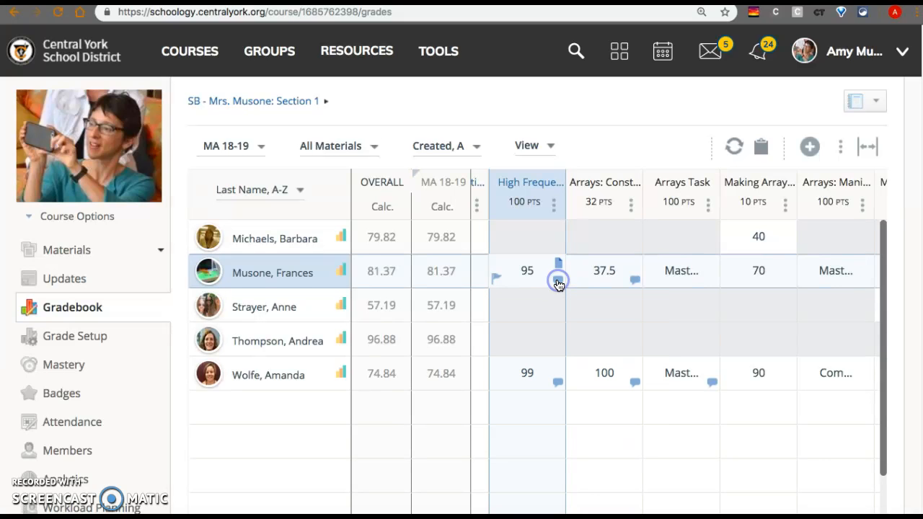